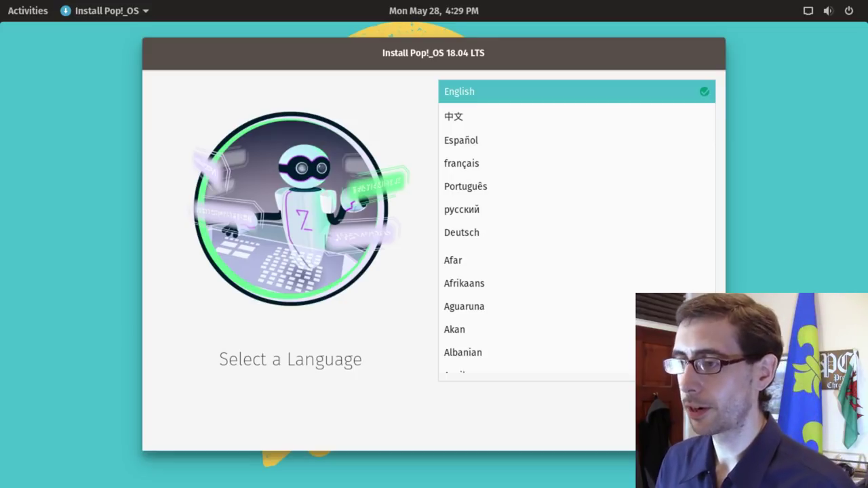
Step: Choose English (United Kingdom) as the language and keep the default English (UK) keyboard layout
left_click(538, 96)
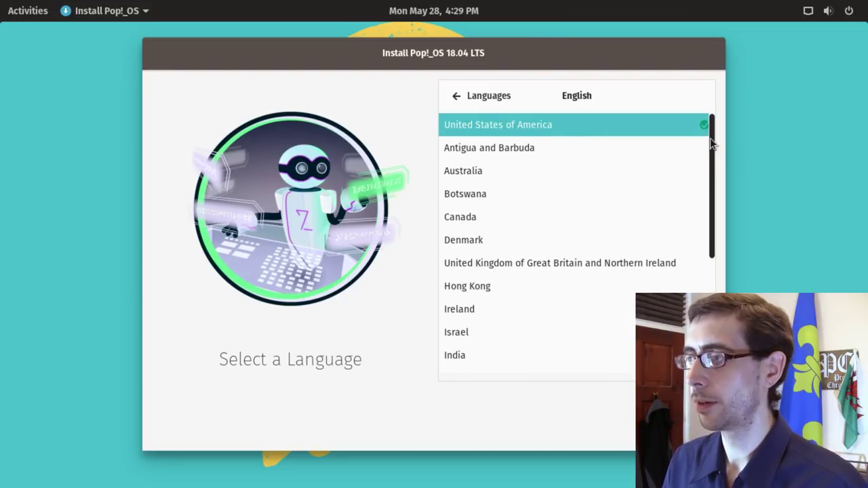
left_click(583, 268)
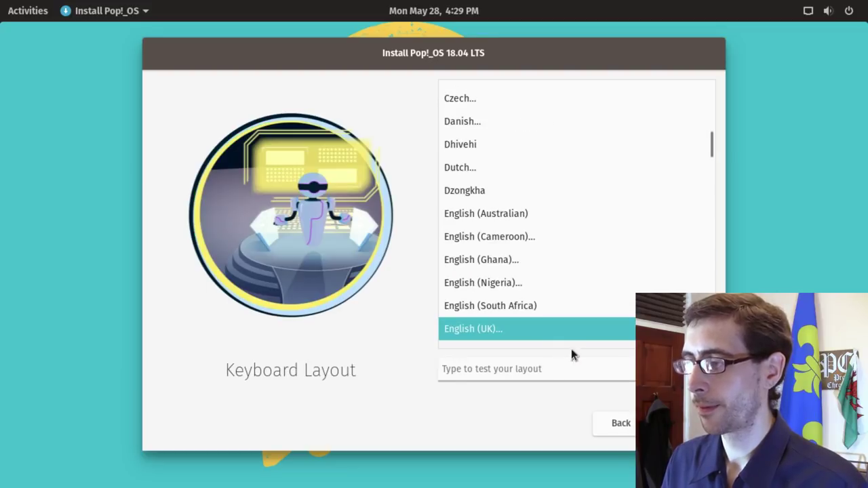
left_click(543, 328)
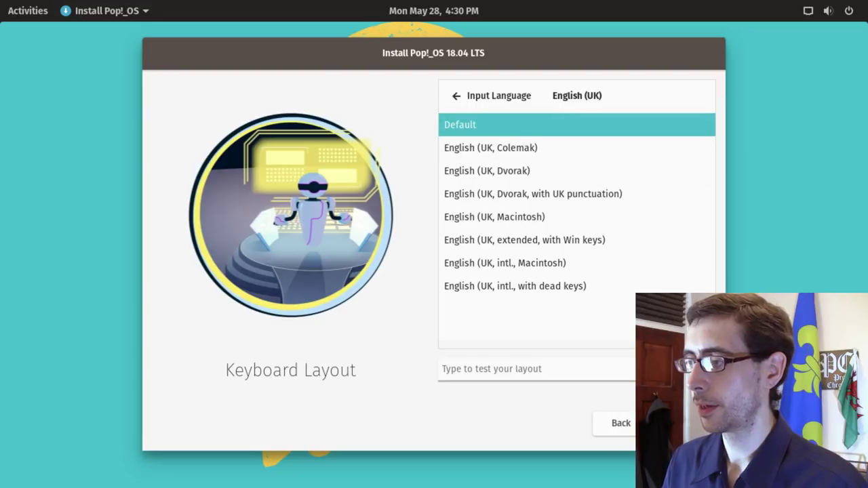
left_click(678, 422)
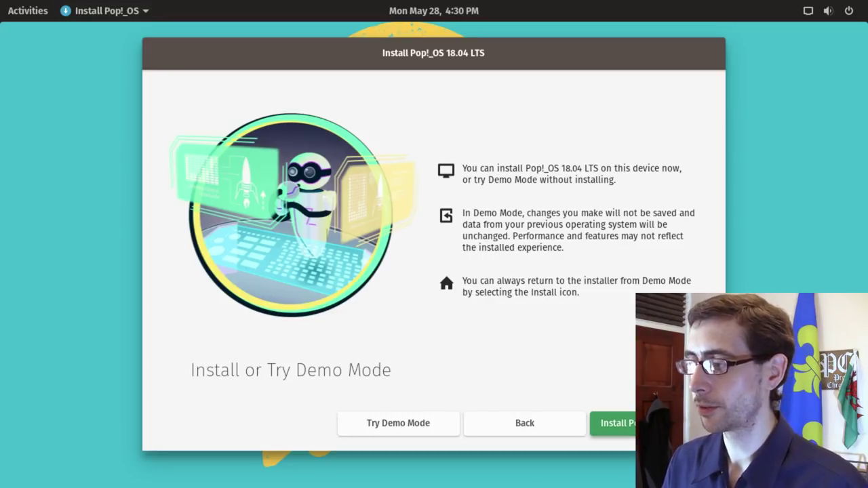
Step: Choose to install Pop!_OS and view custom partitions for the unused 21.5 GB drive
left_click(614, 422)
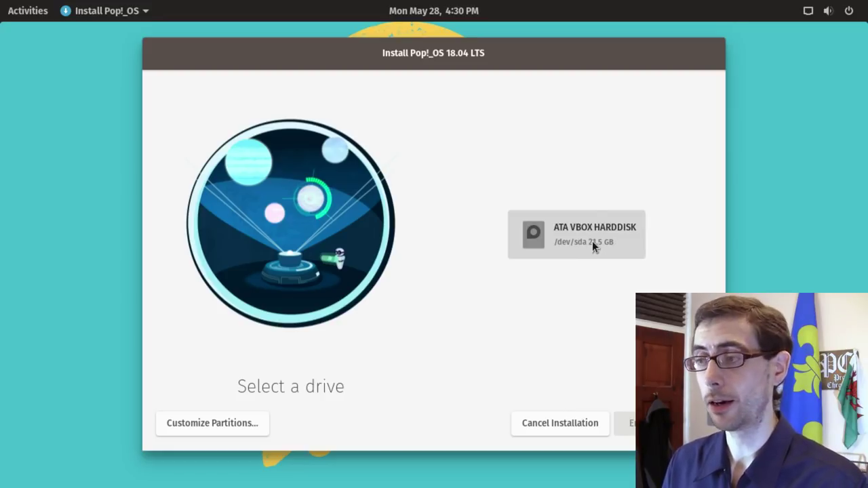
left_click(237, 424)
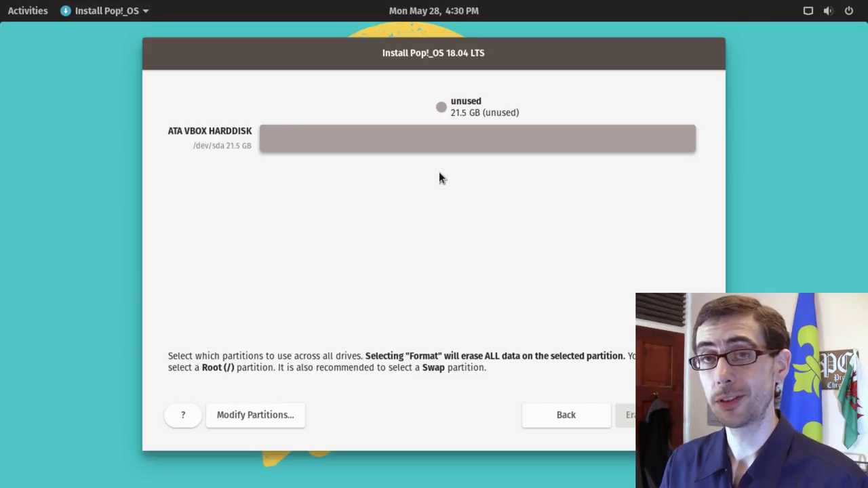
left_click(267, 419)
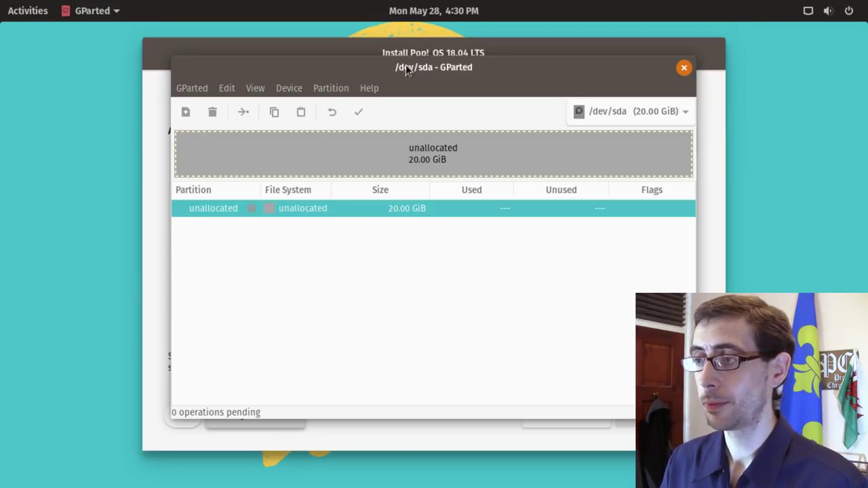
mouse_move(405, 64)
left_mouse_down()
mouse_move(424, 67)
mouse_move(401, 66)
left_mouse_up()
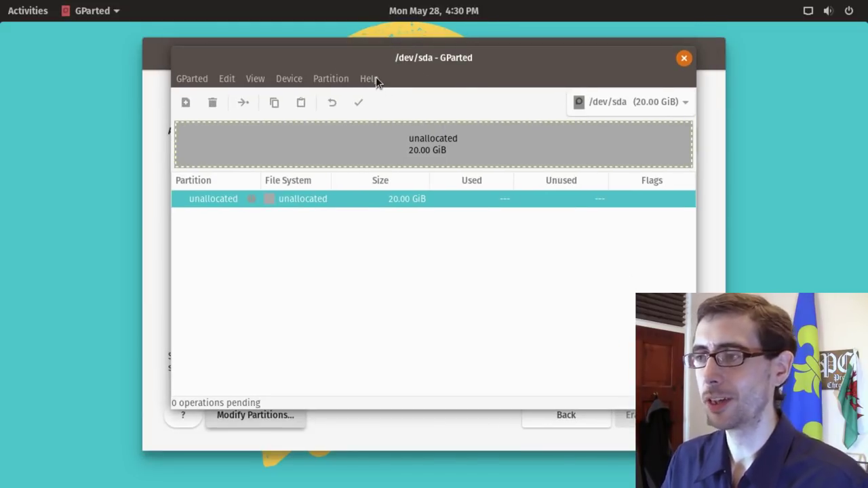
left_click_drag(591, 62, 602, 80)
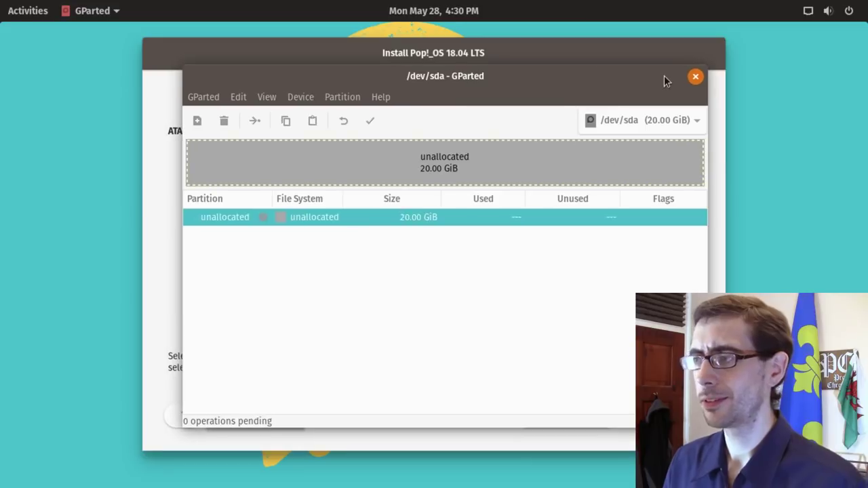
left_click(696, 77)
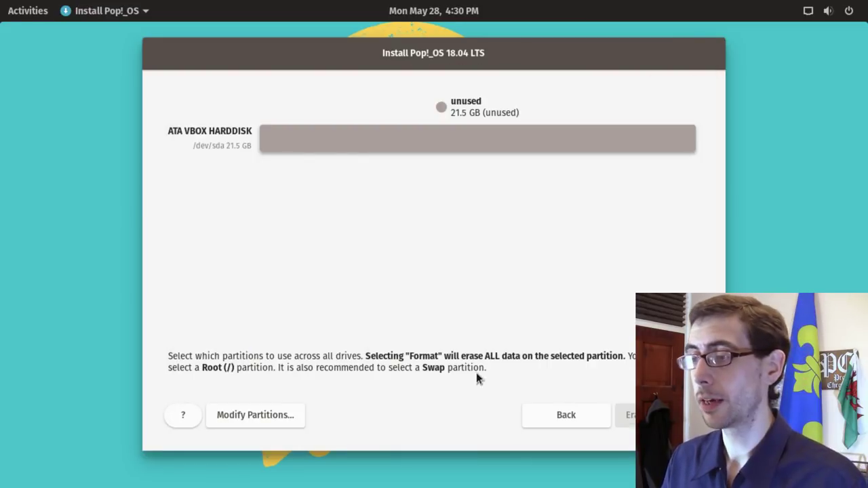
Step: Go back and pick the 21.5 GB ATA VBOX HARDDISK to erase and install on
left_click(566, 413)
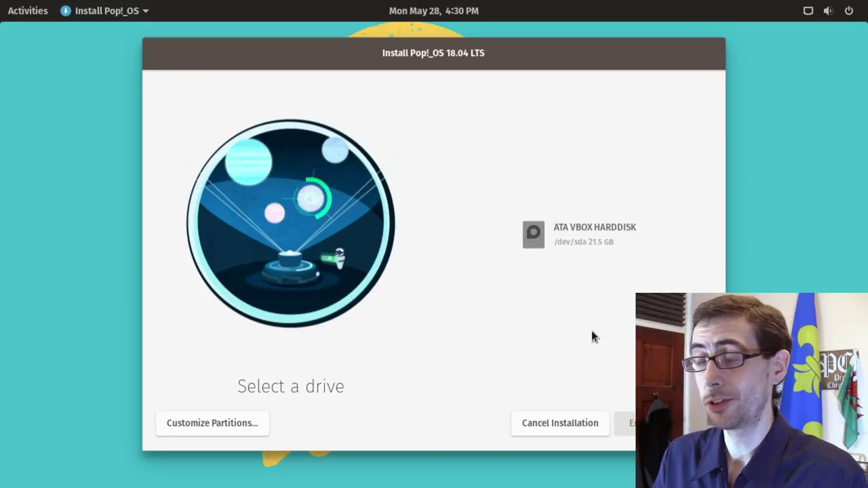
left_click(590, 228)
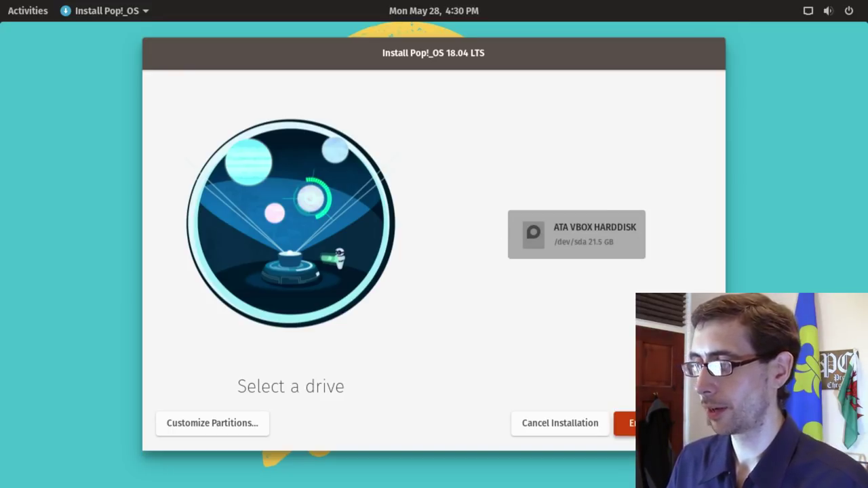
left_click(624, 423)
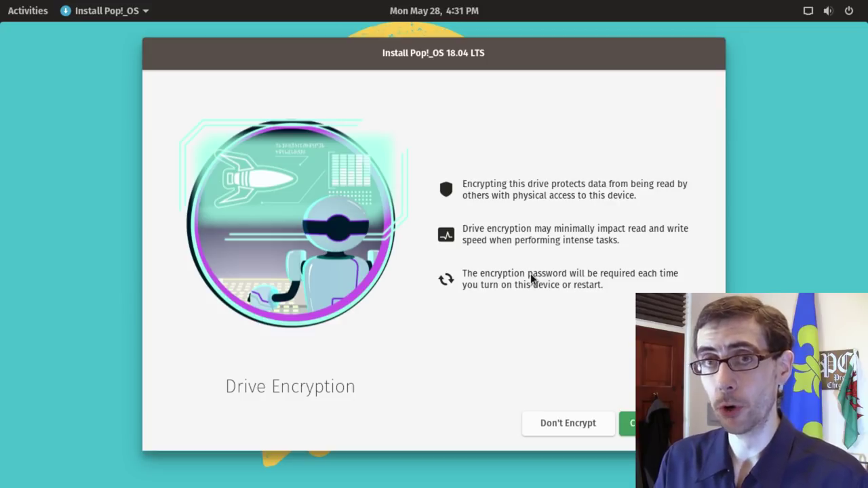
Step: Start the install without drive encryption, briefly checking the installation log
left_click(580, 432)
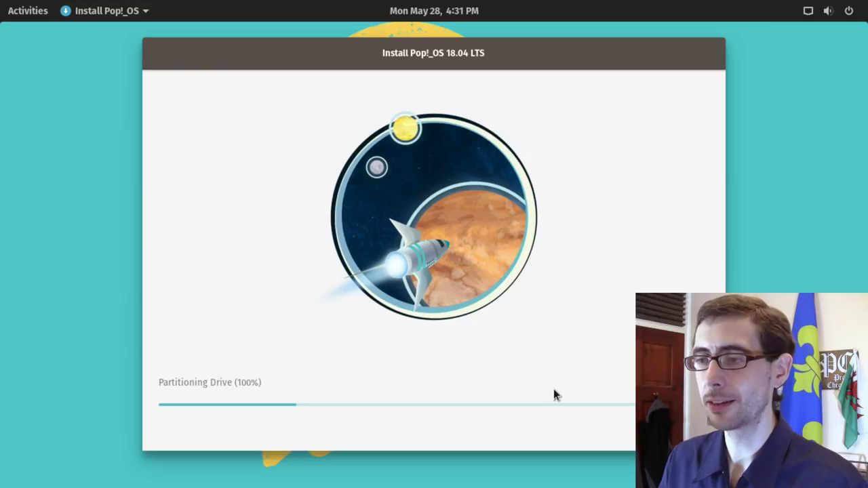
left_click(590, 292)
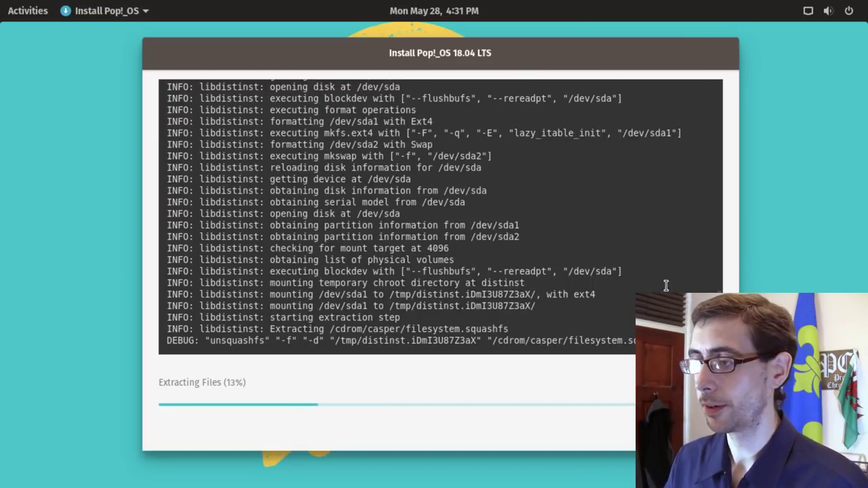
scroll(719, 290, "up", 10)
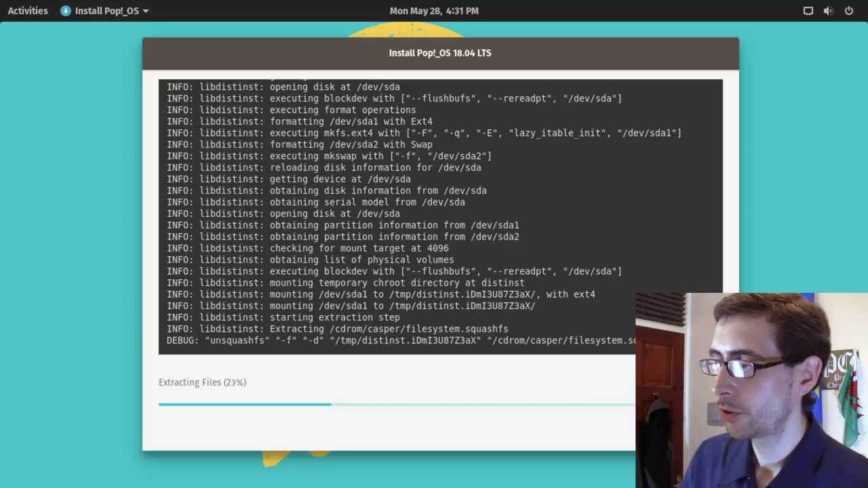
left_click(570, 199)
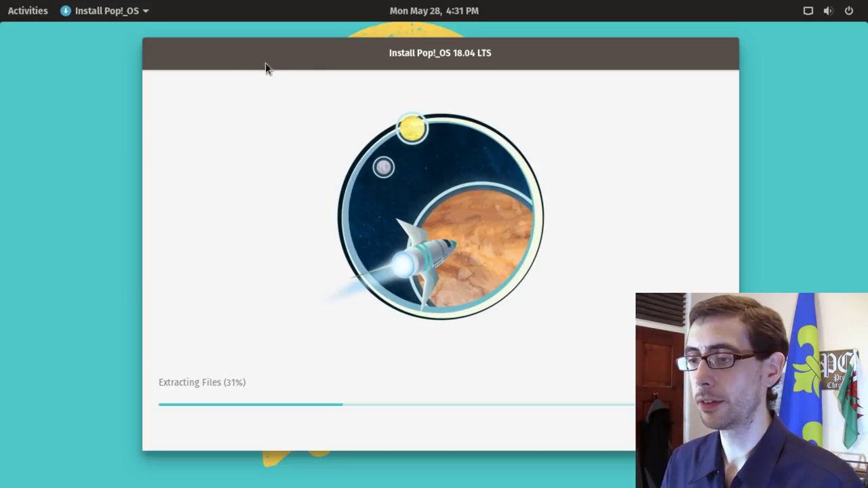
Step: Glance at the application grid, then move to the empty second workspace
left_click(27, 10)
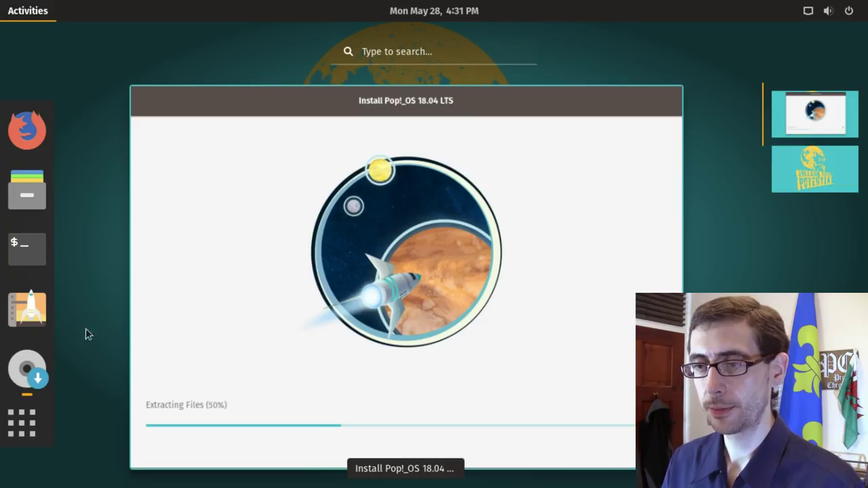
left_click(21, 427)
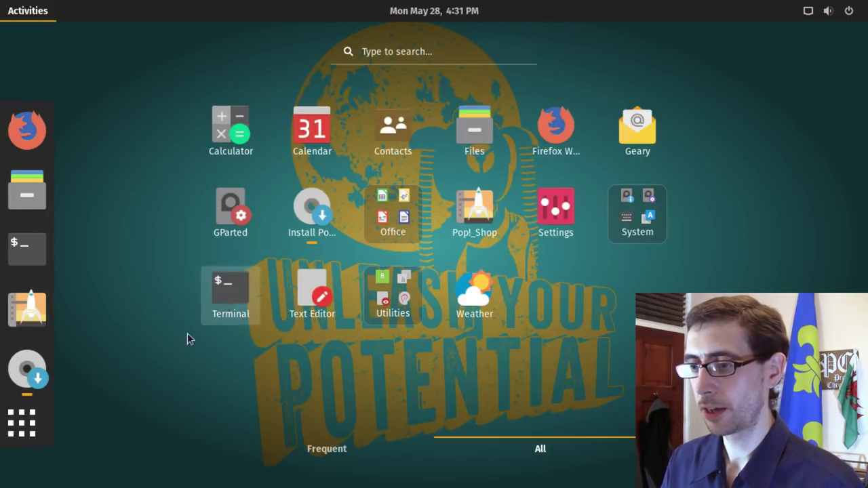
left_click(32, 424)
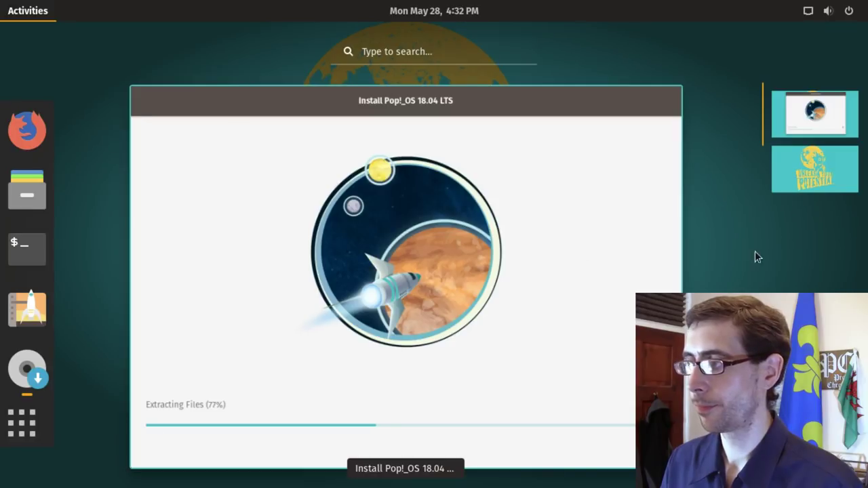
left_click(814, 169)
Step: Open the desktop background wallpaper chooser from the second workspace's context menu
left_click(441, 213)
right_click(384, 171)
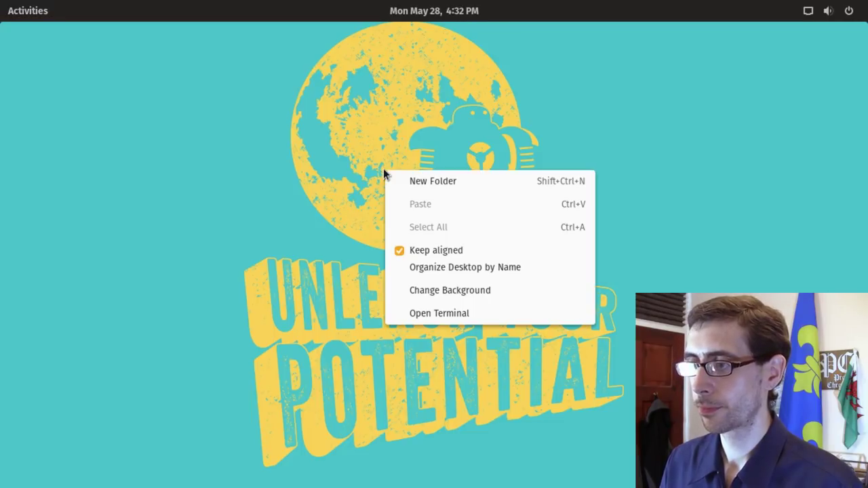
left_click(486, 290)
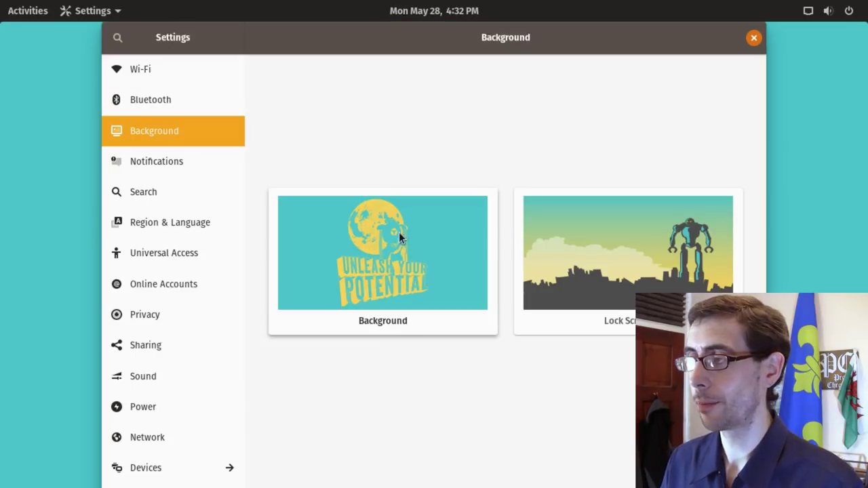
left_click(377, 247)
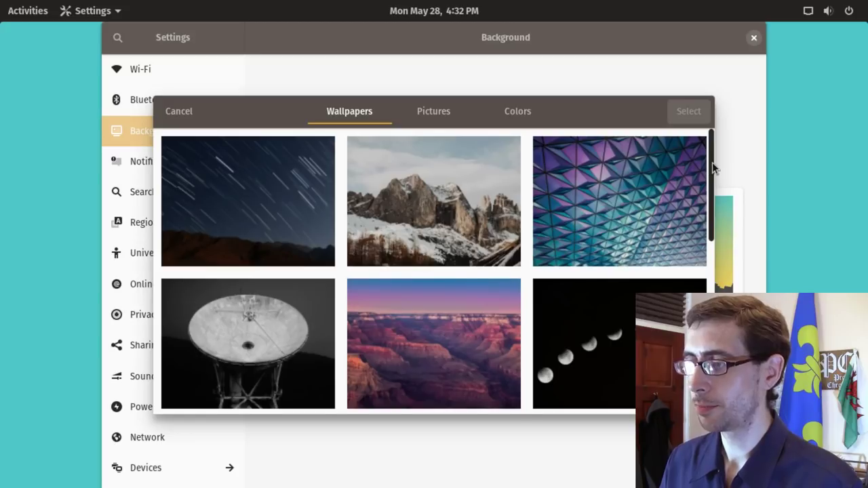
Step: Apply the blue cartoon cave wallpaper, then minimize the Settings window
left_click_drag(712, 162, 711, 403)
scroll(437, 271, "up", 10)
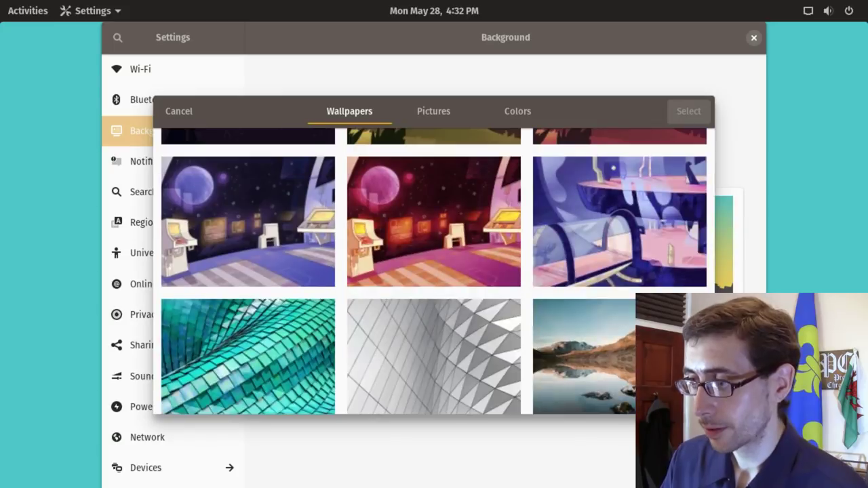
scroll(702, 143, "up", 15)
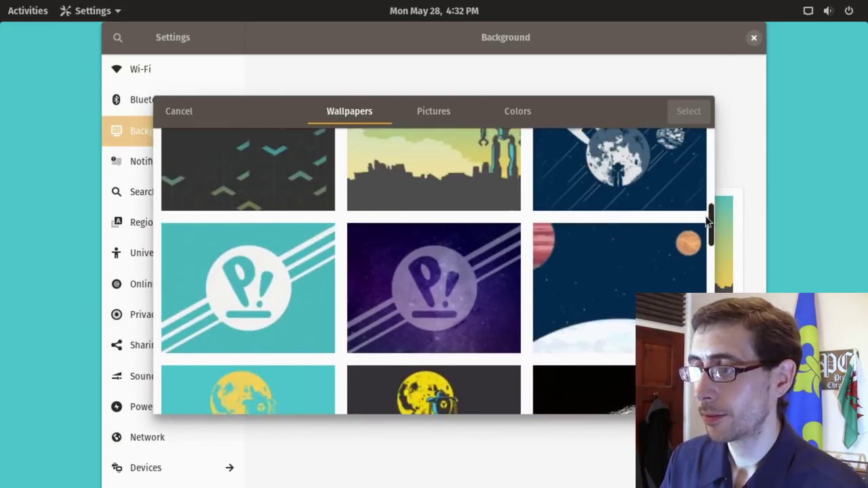
scroll(706, 152, "down", 2)
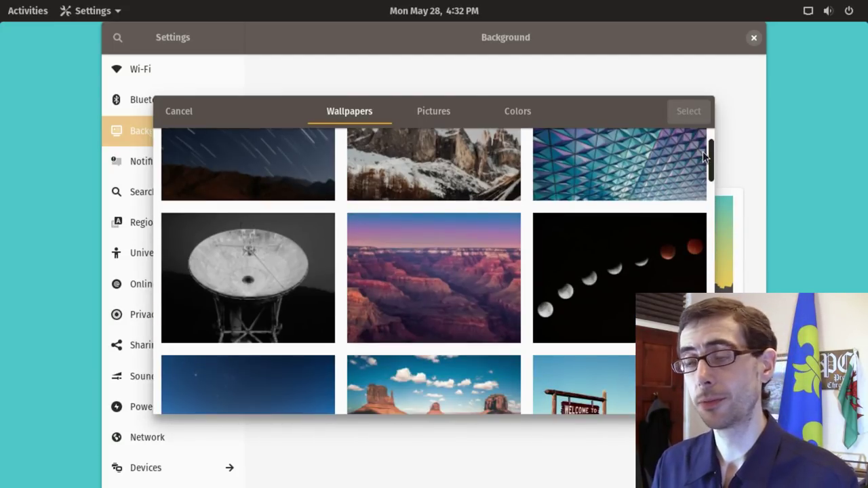
scroll(711, 170, "down", 2)
left_click_drag(710, 169, 709, 261)
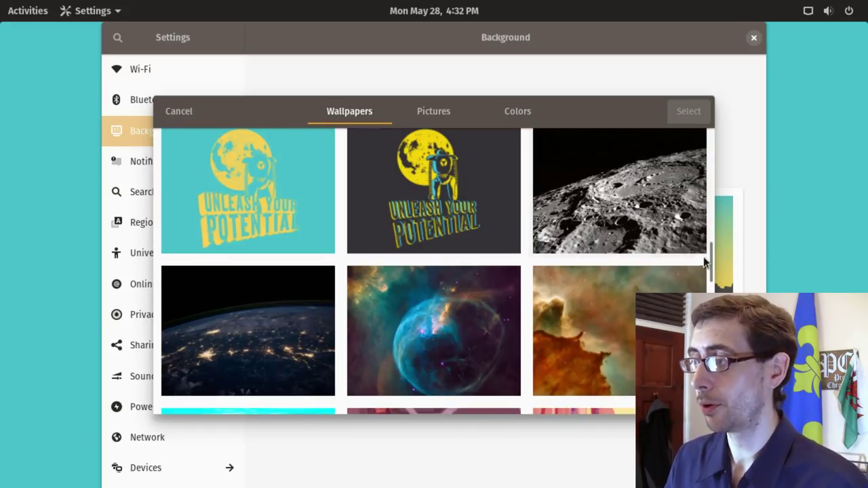
left_click_drag(711, 257, 710, 293)
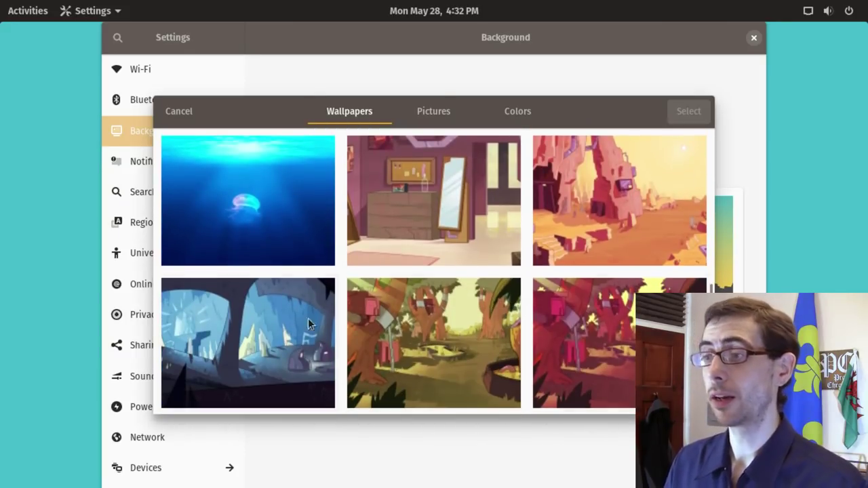
left_click(246, 351)
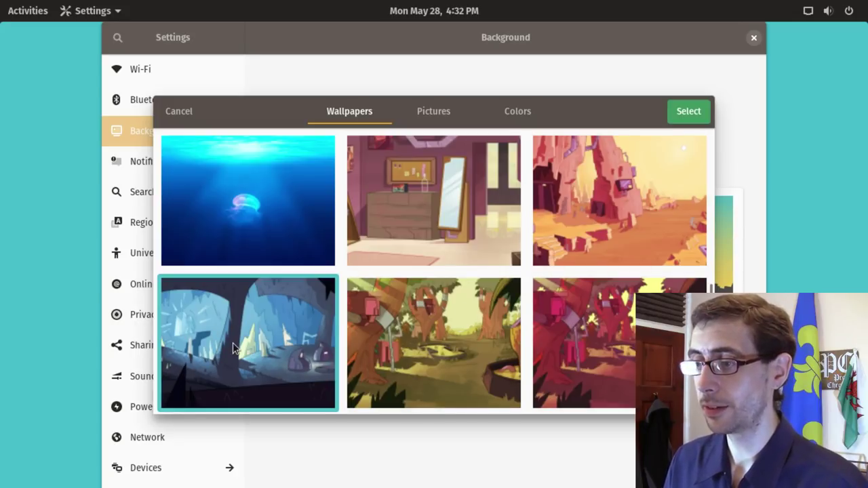
left_click(690, 112)
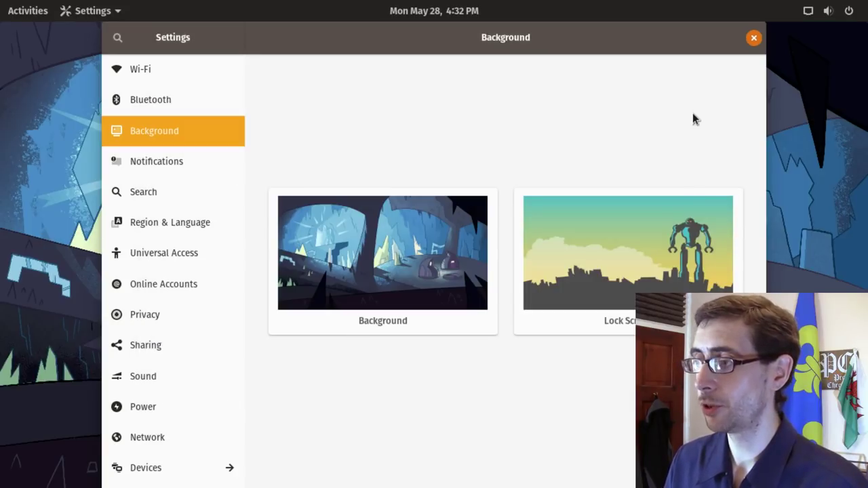
right_click(507, 48)
left_click(541, 70)
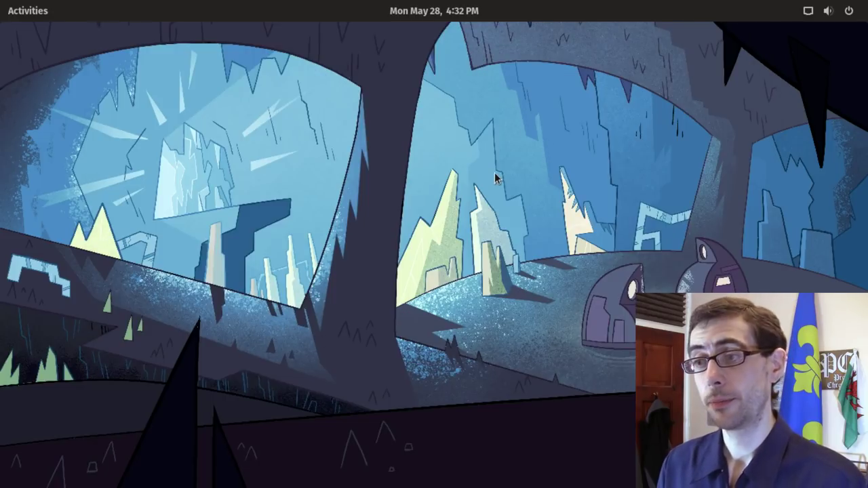
Step: Bring the finished Pop!_OS installer back from its workspace to restart into the new system
left_click(38, 18)
left_click(799, 125)
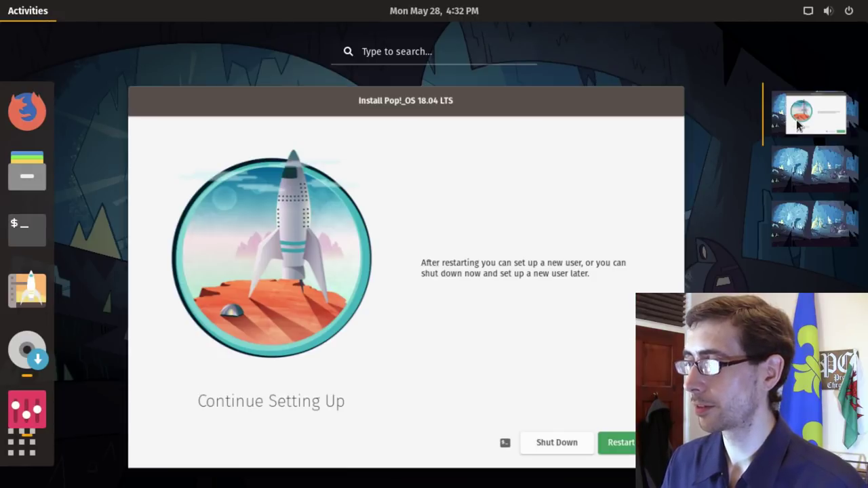
left_click(470, 286)
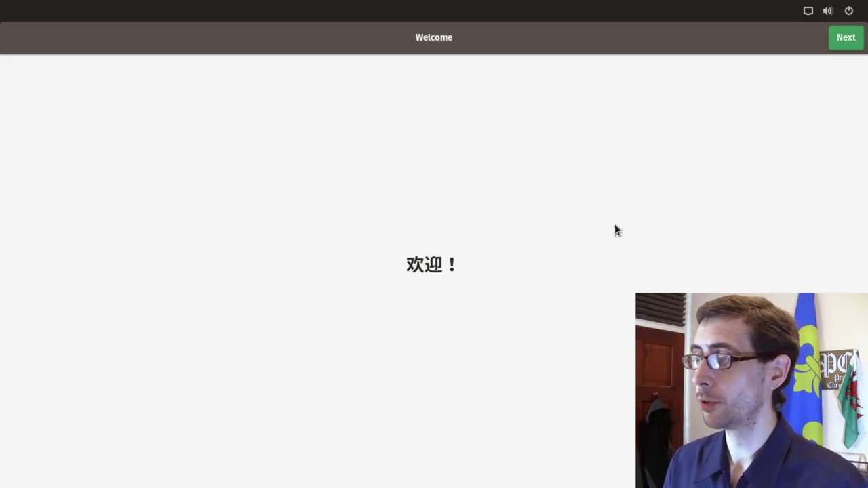
Step: Pick the English (UK) keyboard, turn off location services, keep the time zone, skip online accounts
left_click(845, 39)
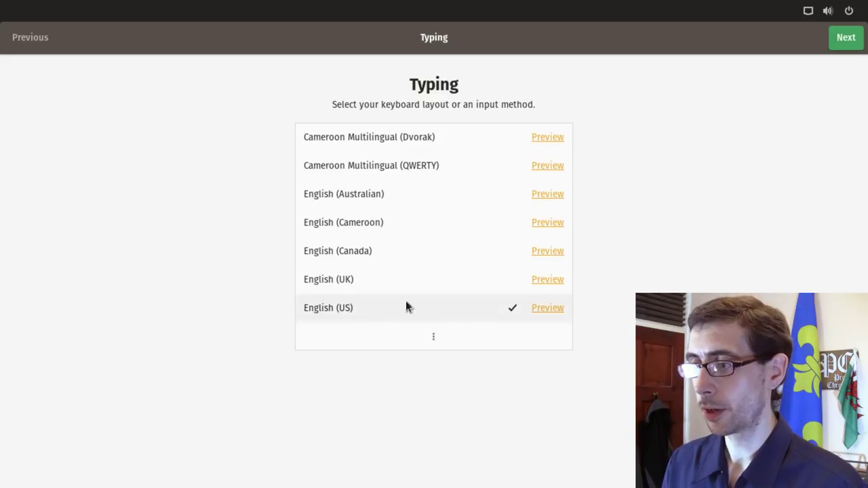
left_click(366, 284)
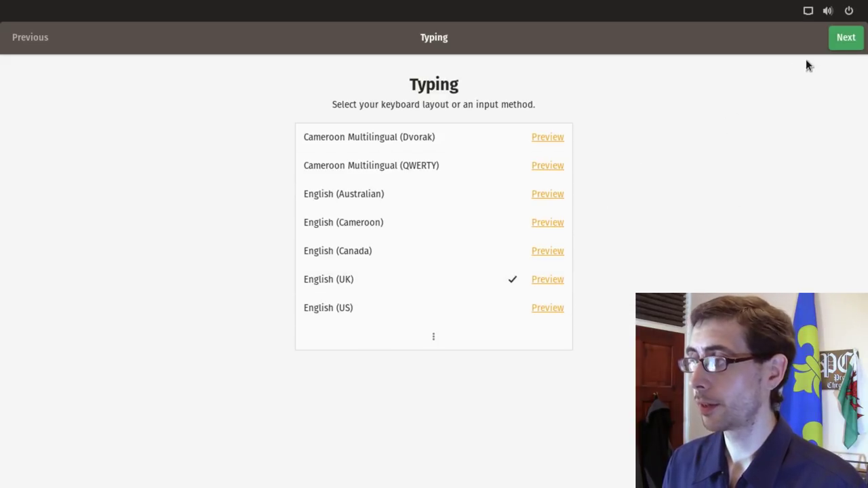
left_click(845, 39)
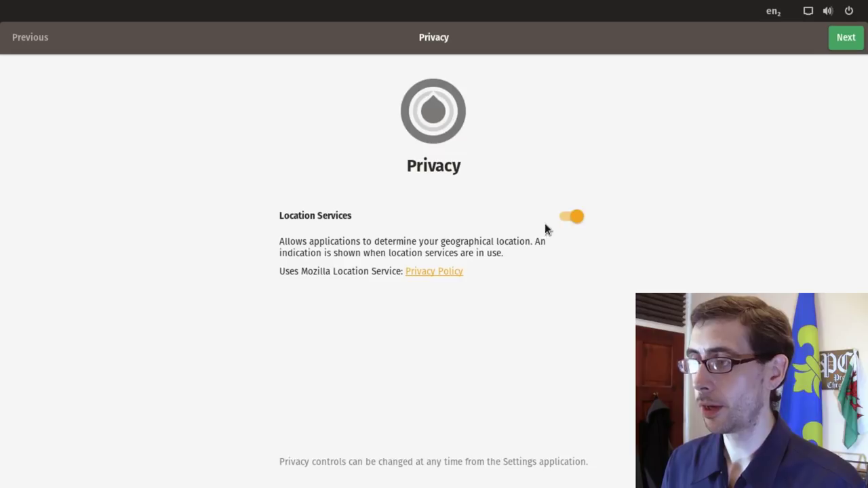
left_click(571, 218)
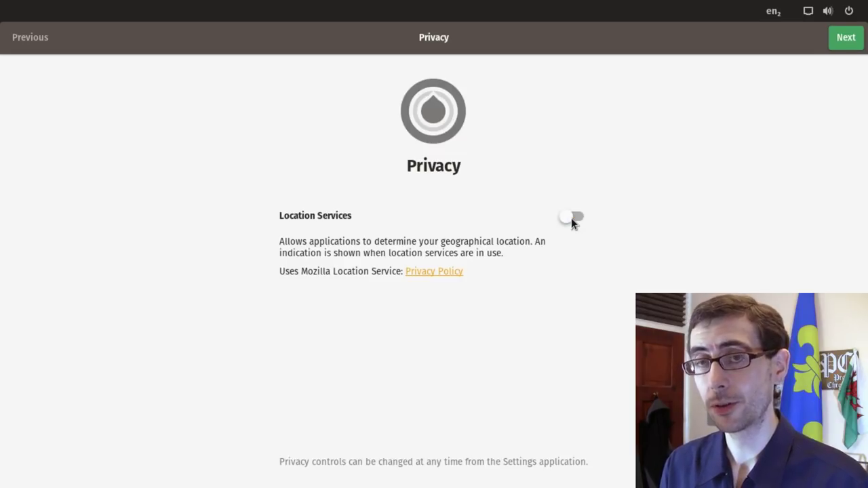
left_click(837, 40)
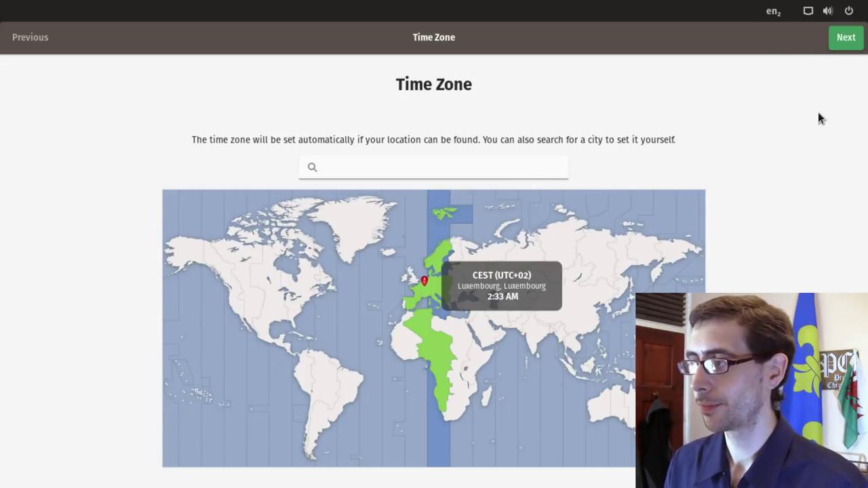
left_click(853, 43)
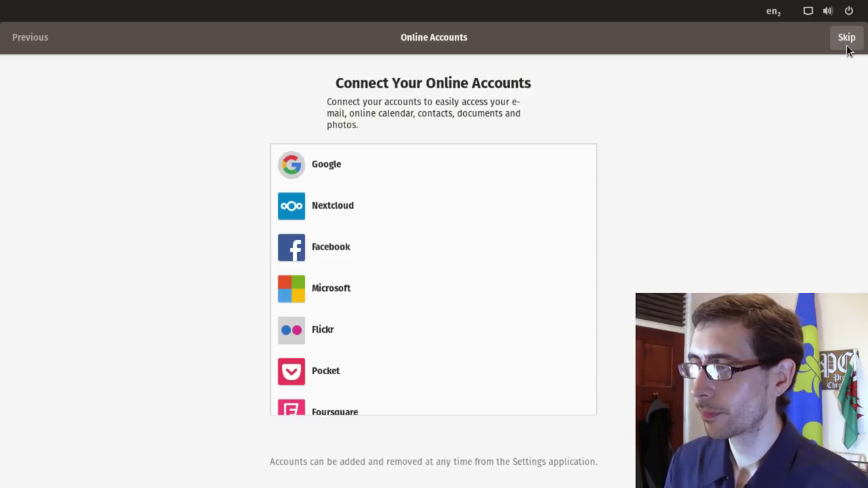
left_click(846, 41)
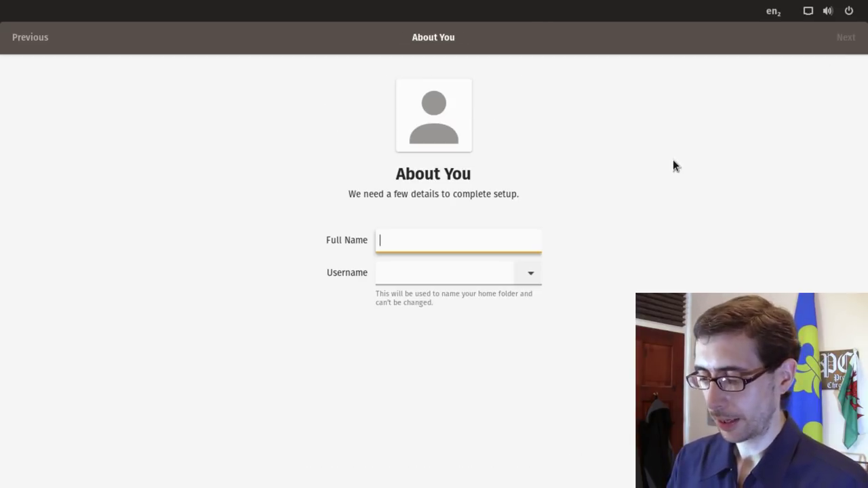
Step: Create the user account with a name and password, then start using Pop!_OS
type("vm")
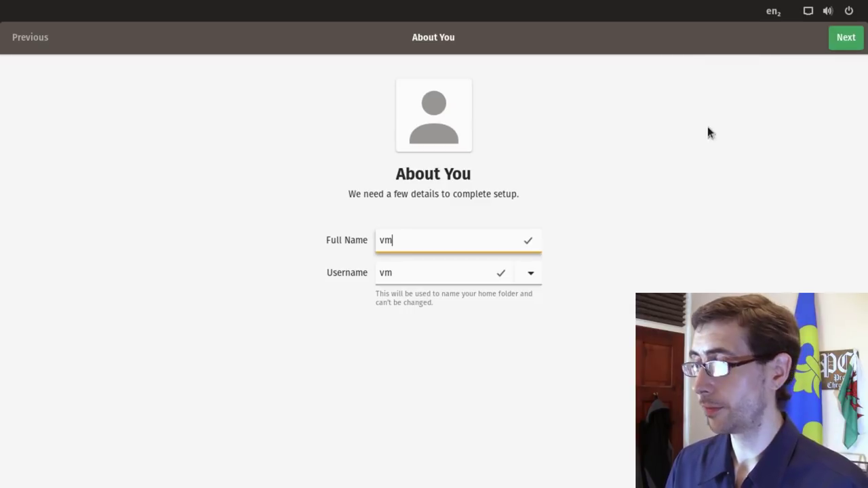
left_click(857, 38)
type("vm")
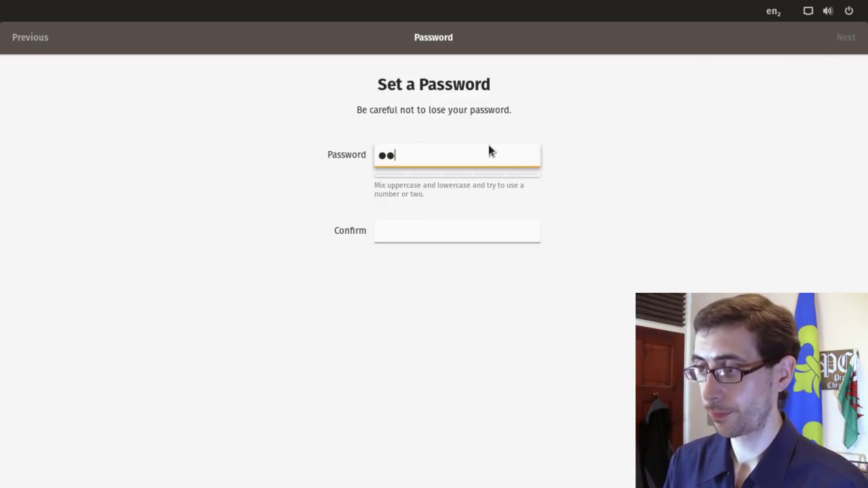
key("Tab")
type("vm")
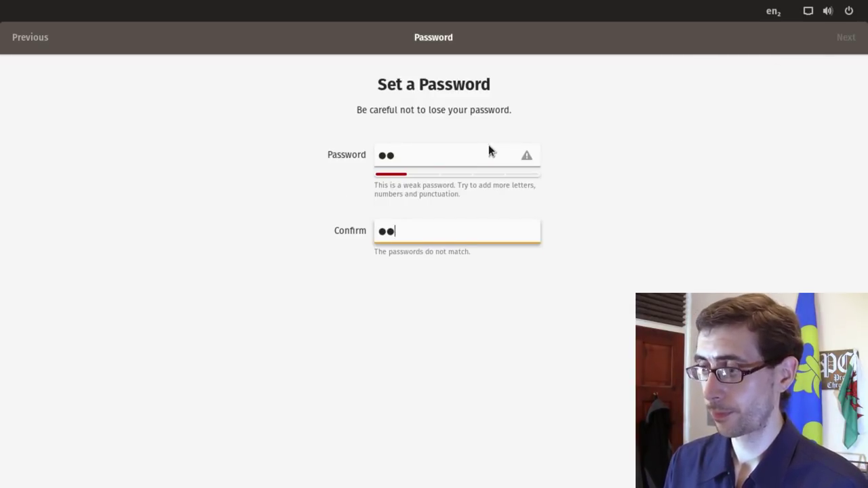
left_click(846, 38)
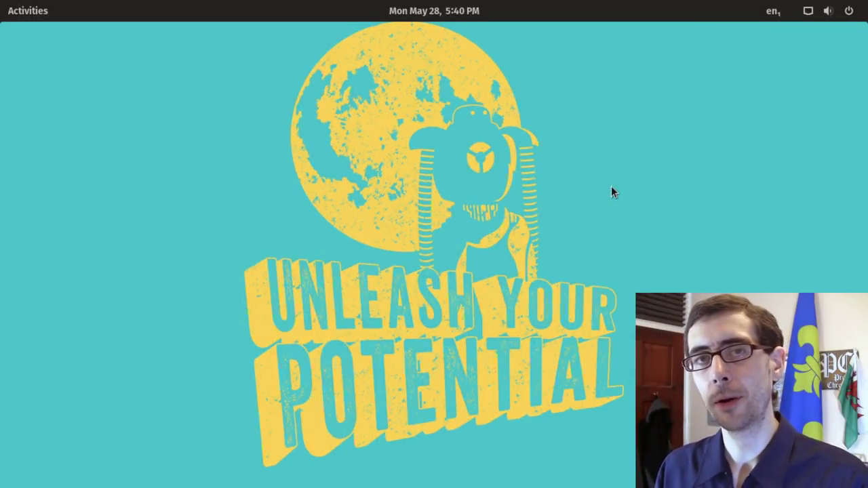
Step: Set the cartoon forest wallpaper with robot-like tree stumps as background, then close Settings
right_click(503, 151)
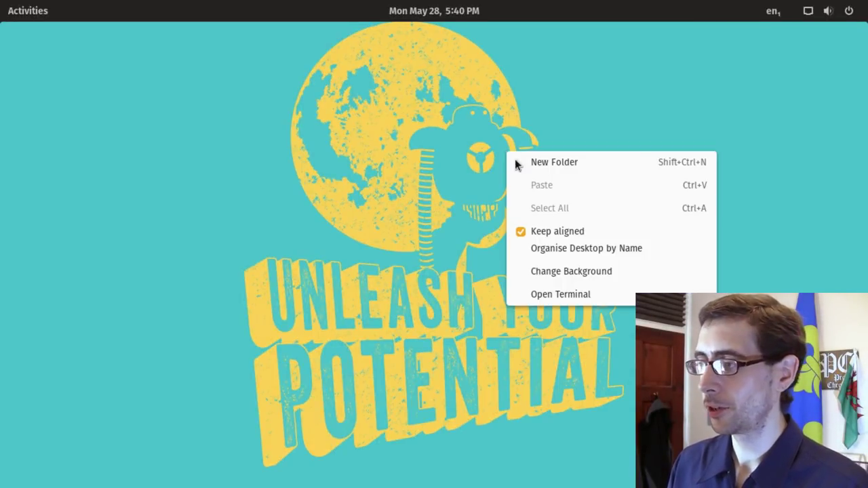
left_click(568, 269)
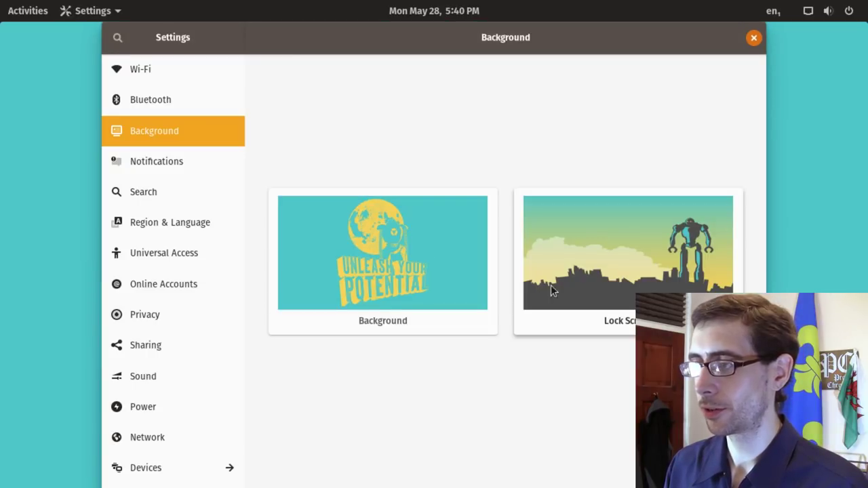
left_click(354, 263)
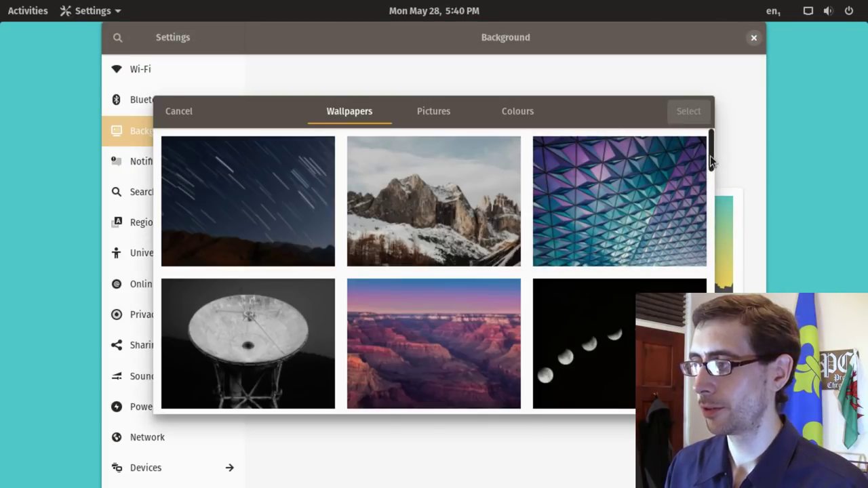
left_click_drag(710, 155, 708, 300)
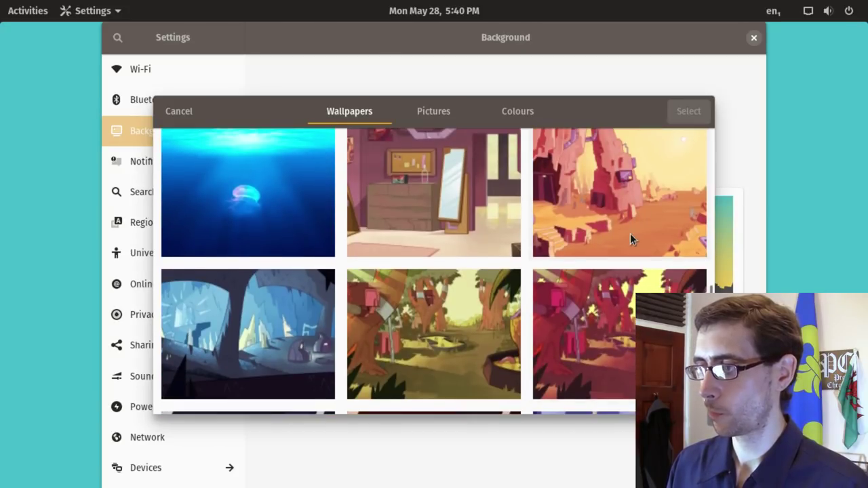
left_click(630, 234)
left_click(447, 340)
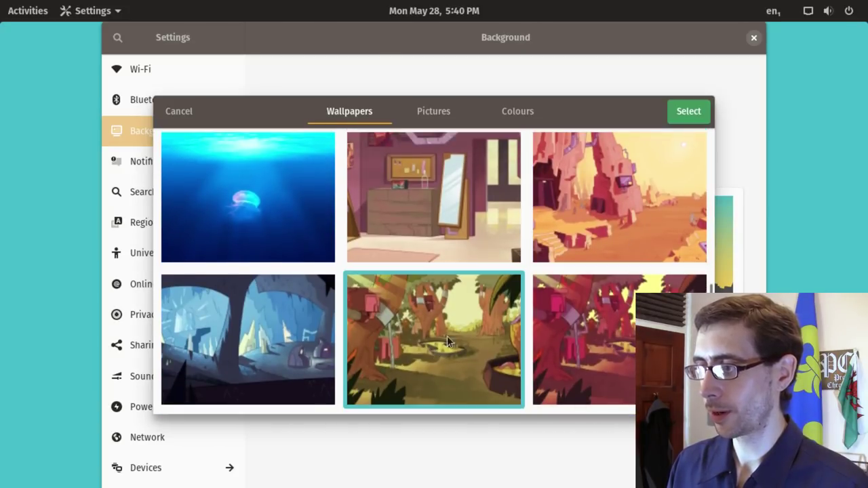
left_click(692, 111)
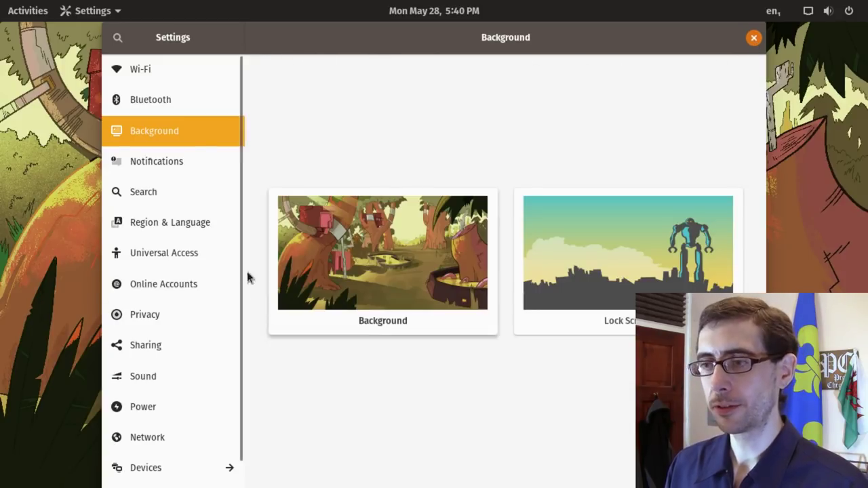
left_click(753, 38)
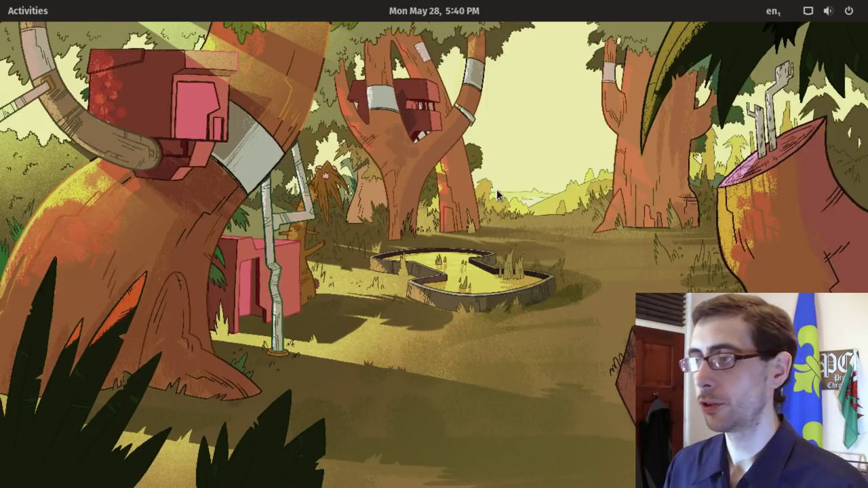
Step: Browse the Utilities folder in the app grid, then exit and reopen the Activities overview
left_click(25, 13)
left_click(24, 400)
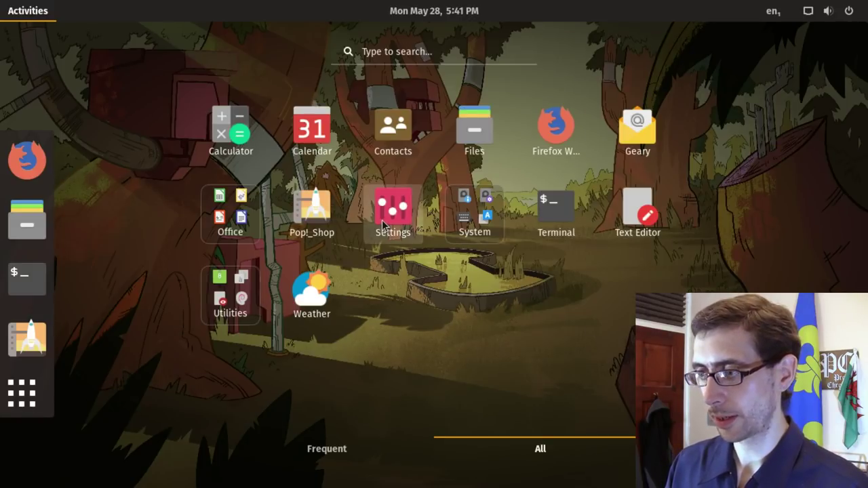
left_click(229, 305)
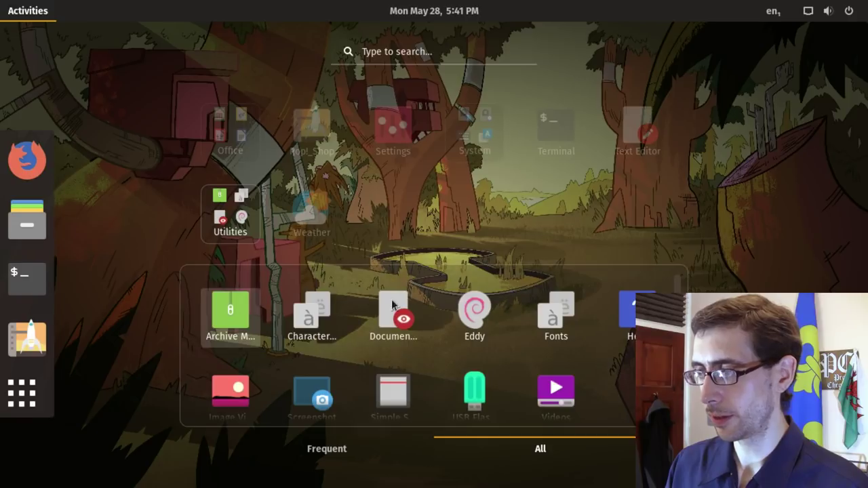
scroll(432, 347, "down", 1)
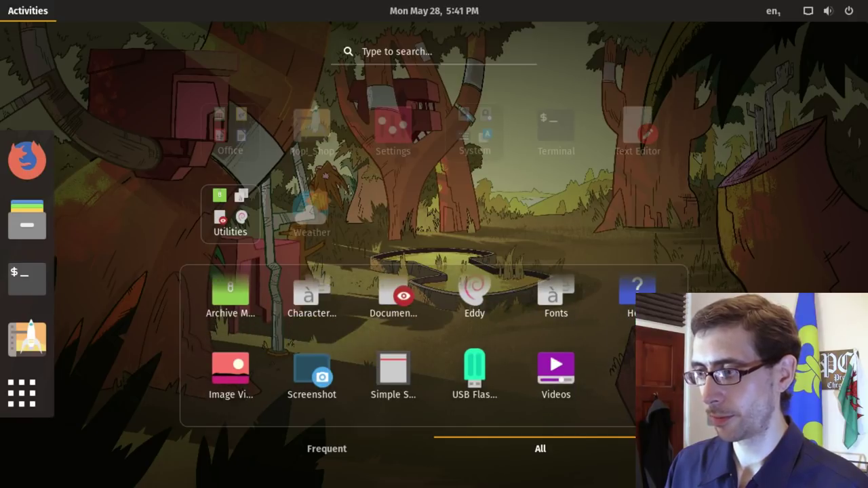
left_click(725, 167)
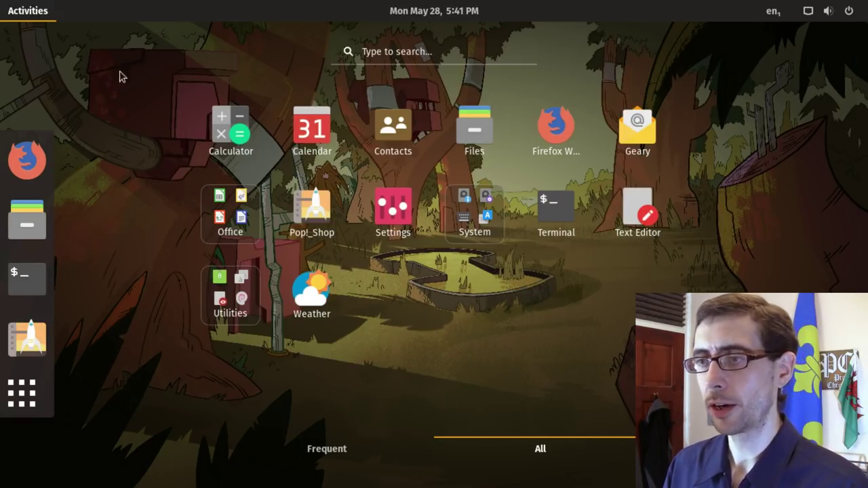
left_click(22, 12)
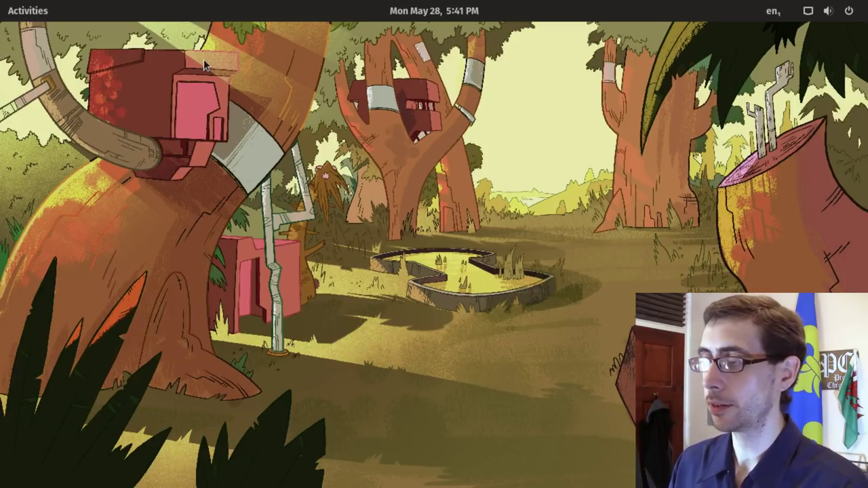
left_click(28, 10)
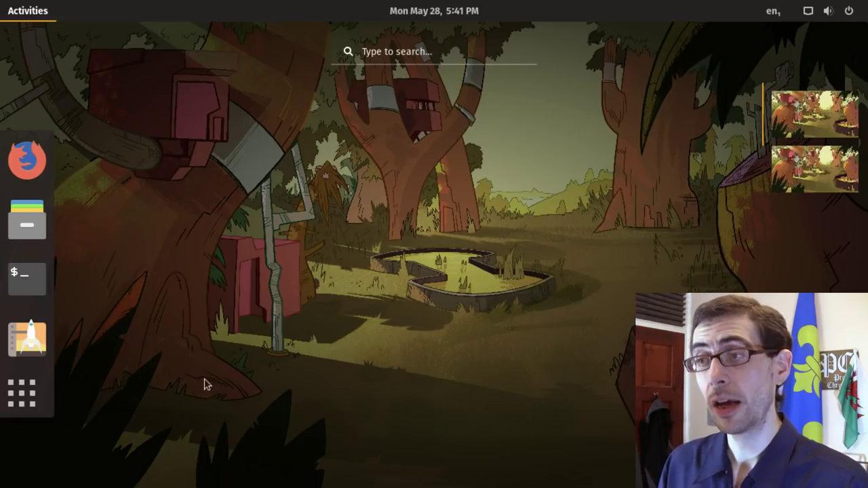
Step: Peek into the Office and Utilities folders, return to the desktop, then reopen the full app grid
left_click(38, 396)
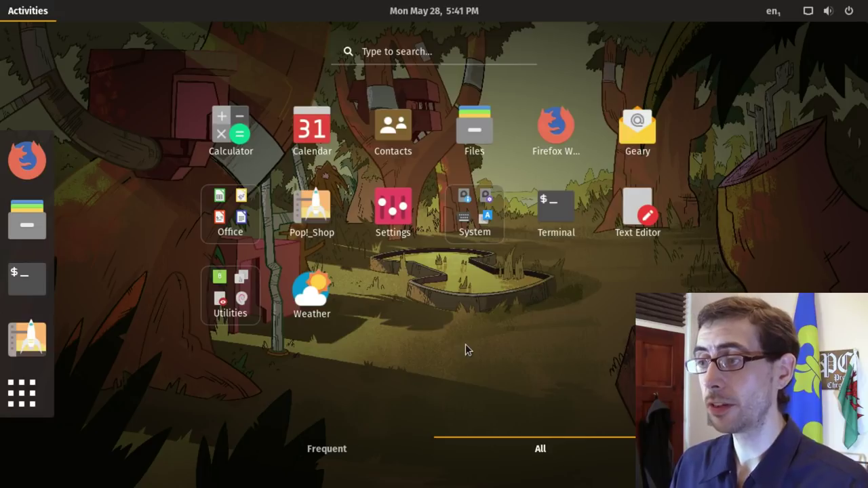
left_click(233, 213)
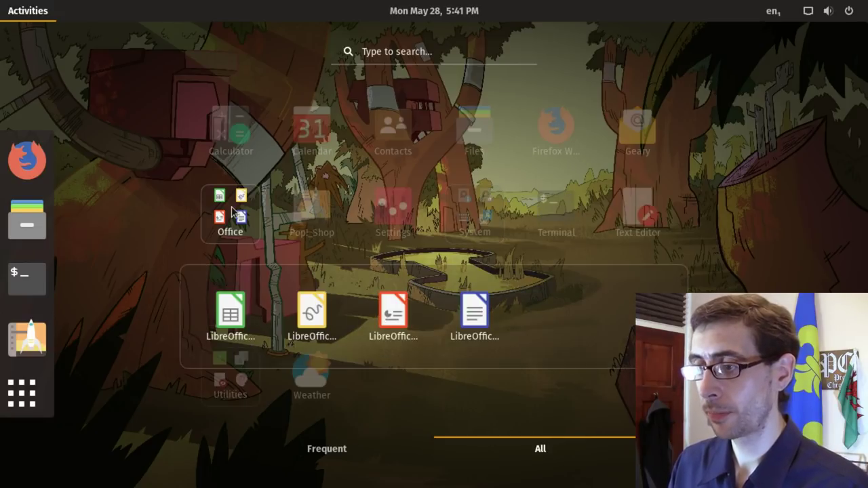
left_click(233, 213)
left_click(229, 315)
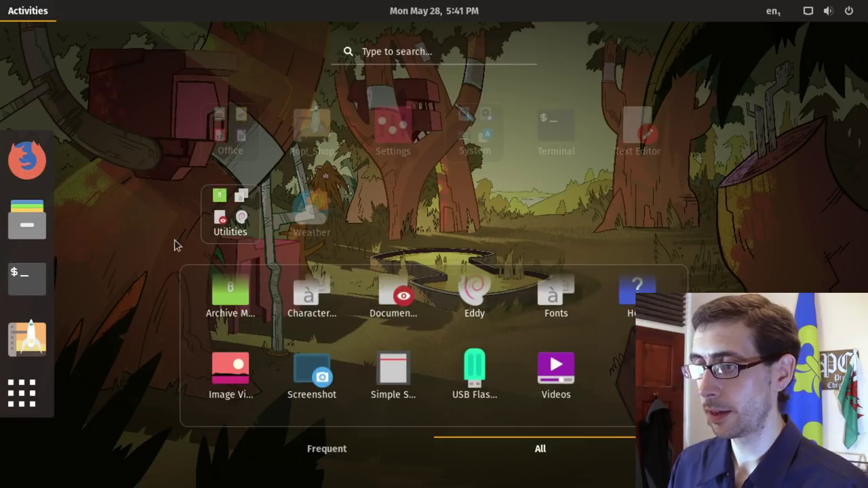
left_click(238, 216)
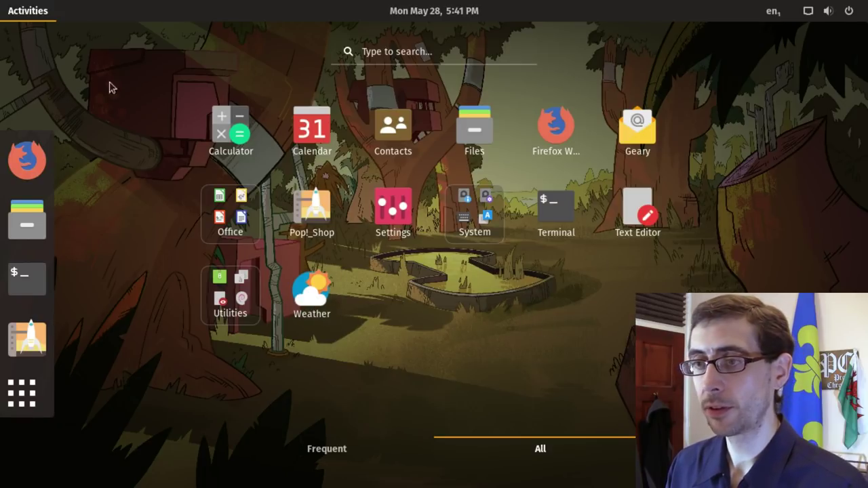
left_click(36, 11)
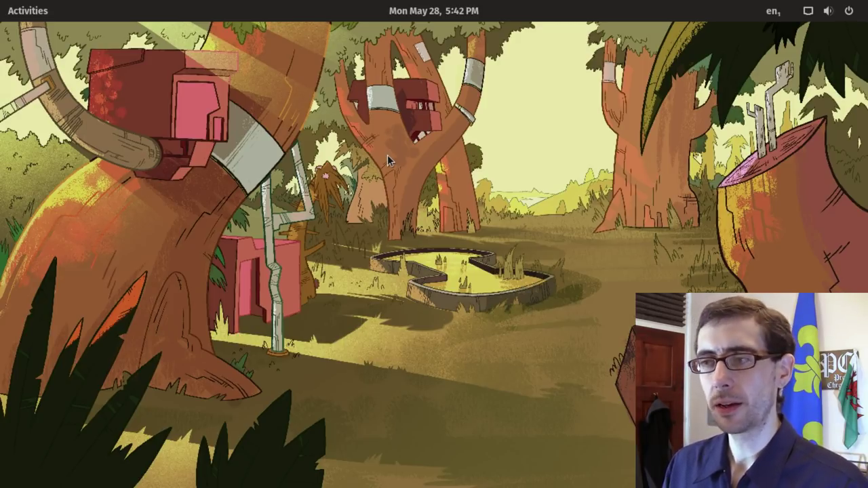
left_click(28, 10)
left_click(31, 392)
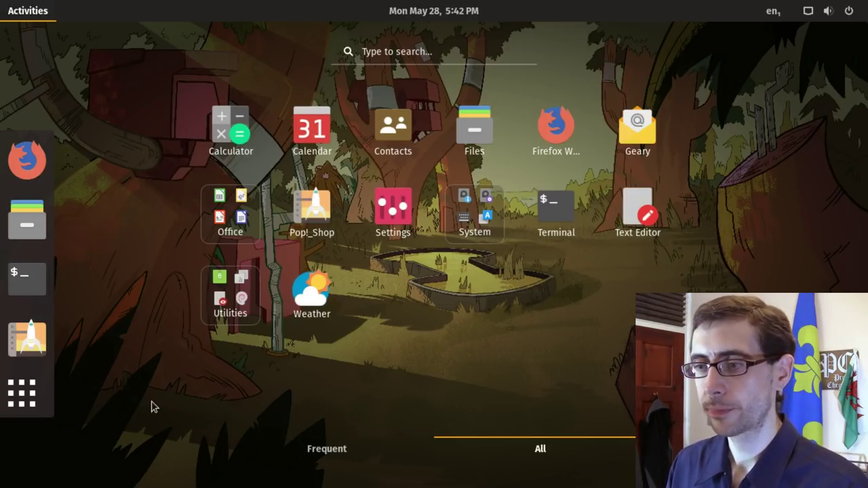
Step: Launch Pop!_Shop and open Steam's details page (version 1.0.0.54, Valve) from Pop!_Picks
left_click(30, 343)
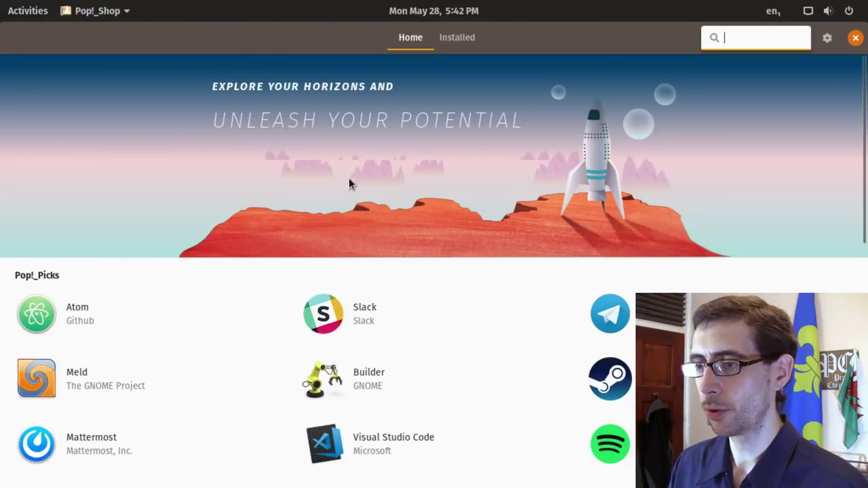
left_click_drag(864, 95, 864, 167)
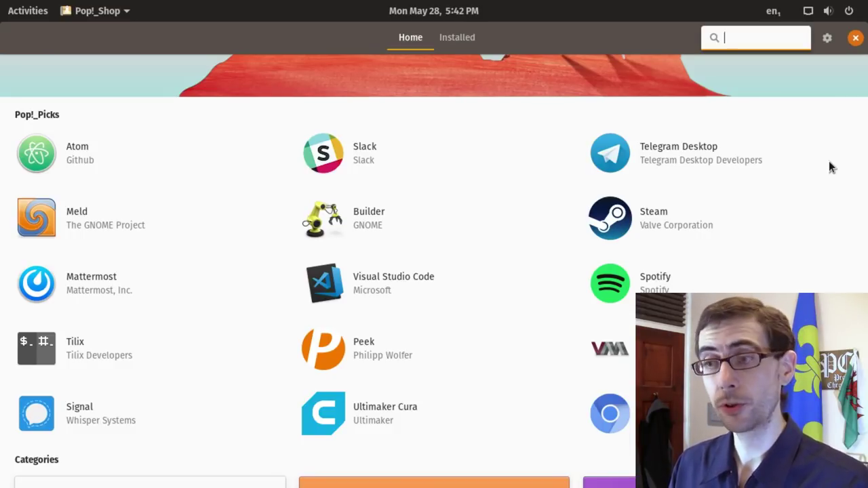
left_click(664, 215)
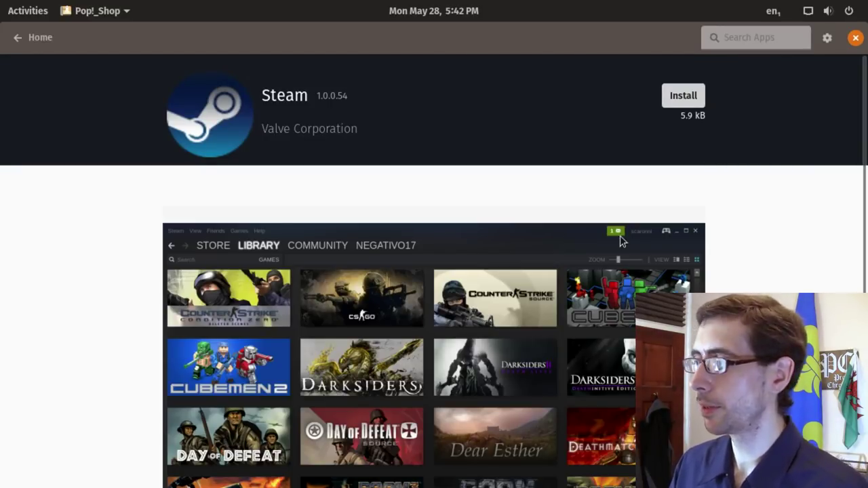
mouse_move(863, 196)
left_mouse_down()
mouse_move(862, 371)
mouse_move(863, 190)
left_mouse_up()
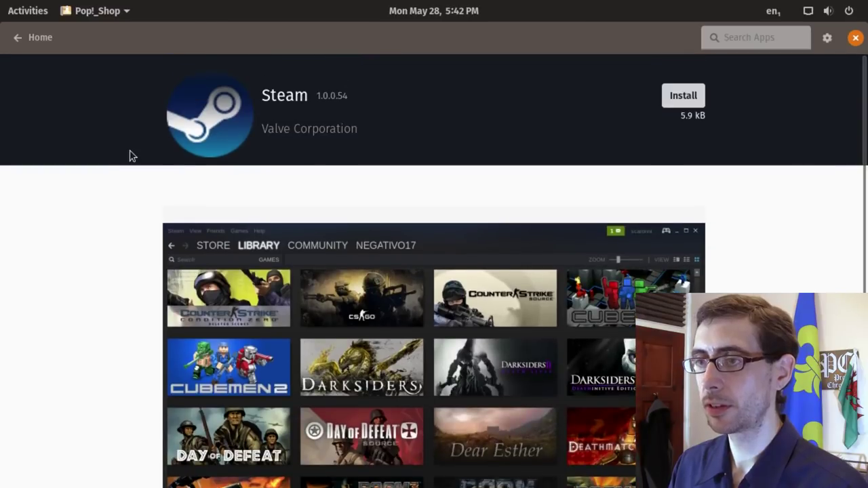
Step: Return to the store's Home page and browse the GAMES category list
left_click(16, 40)
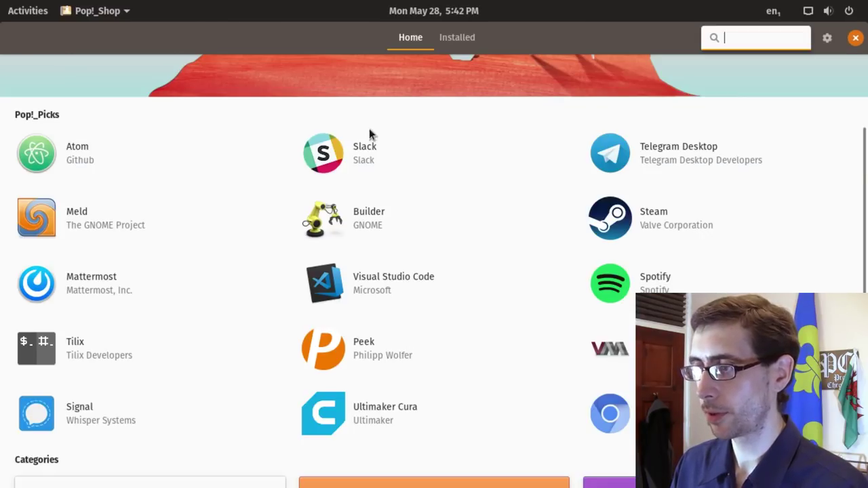
left_click_drag(864, 204, 859, 308)
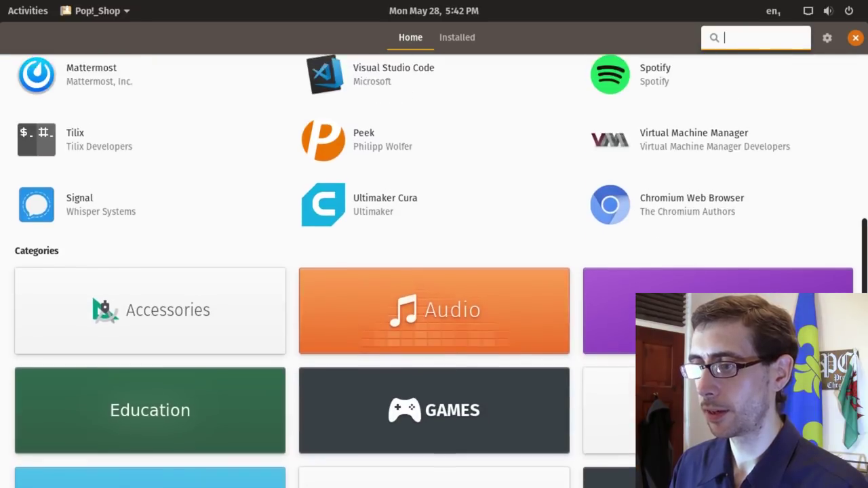
left_click_drag(864, 244, 864, 268)
left_click(480, 345)
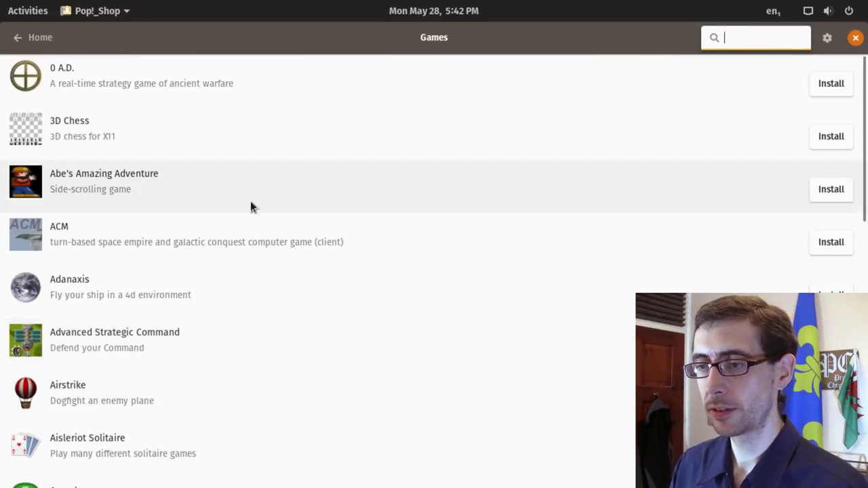
left_click_drag(865, 145, 79, 106)
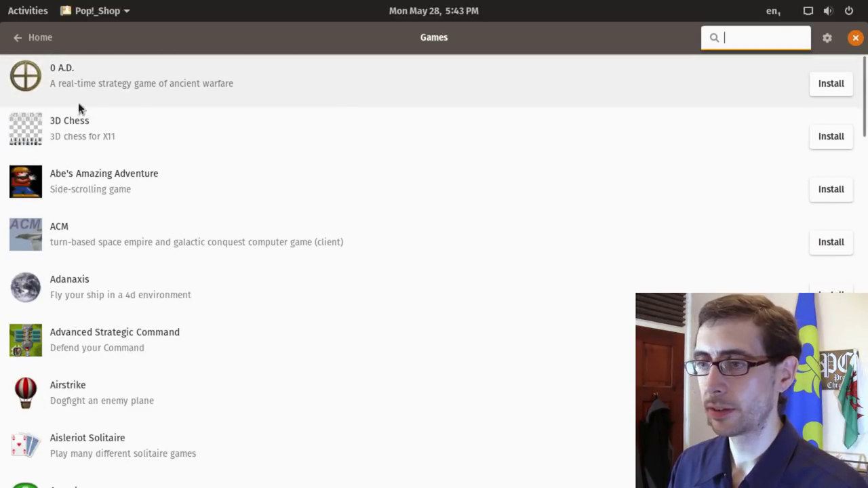
Step: Go back to the Home page and scroll through its banner and Pop!_Picks
left_click(29, 39)
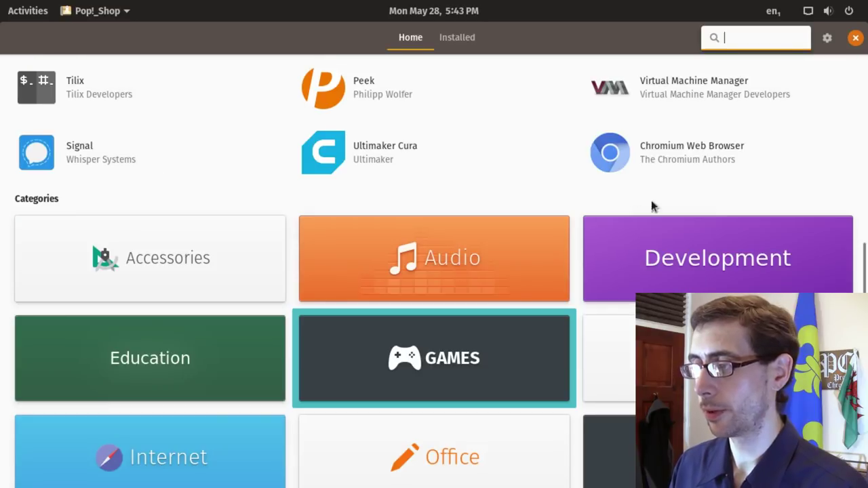
scroll(847, 170, "up", 5)
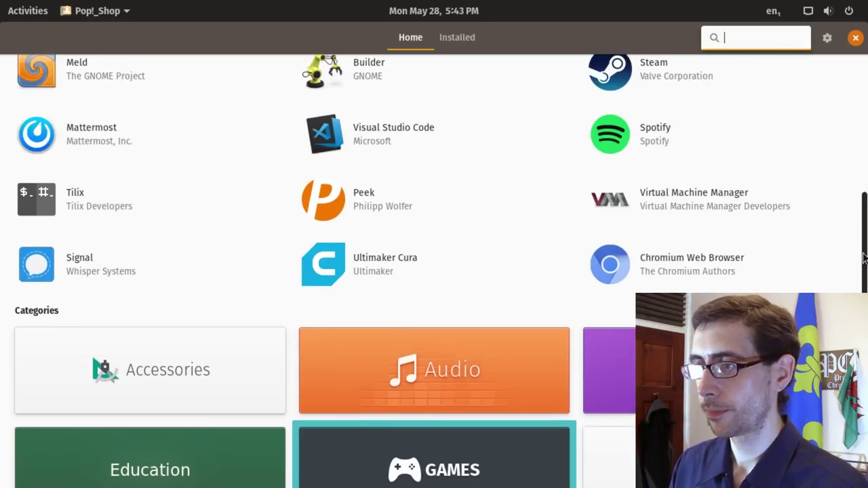
scroll(852, 190, "down", 1)
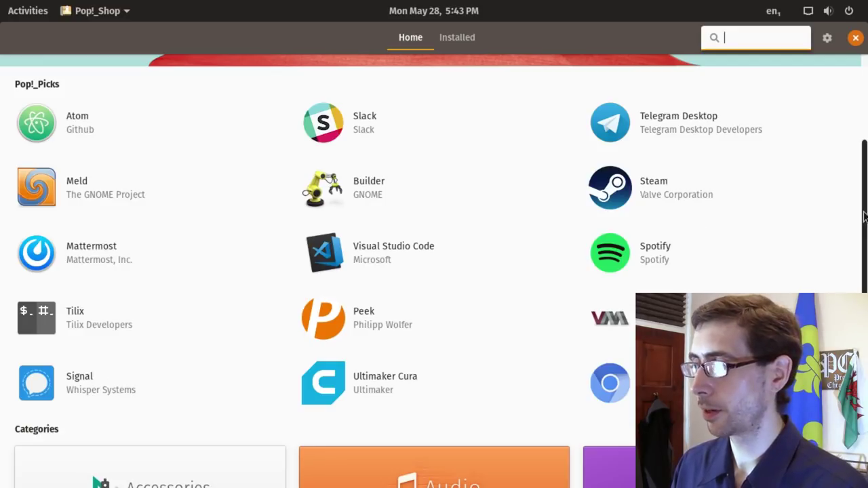
scroll(861, 217, "down", 4)
scroll(582, 114, "down", 5)
scroll(582, 114, "up", 13)
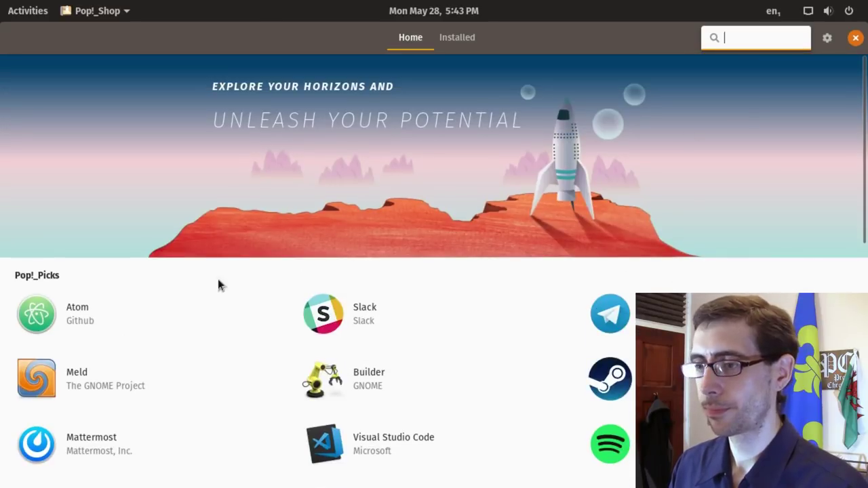
left_click(856, 38)
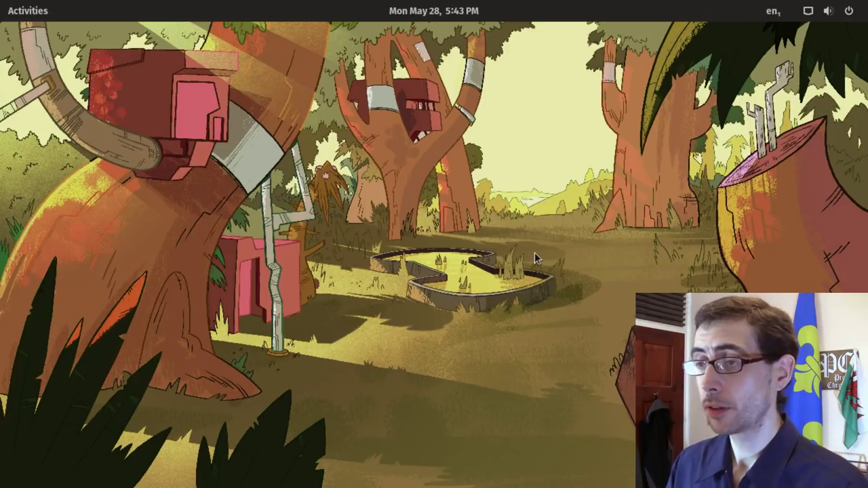